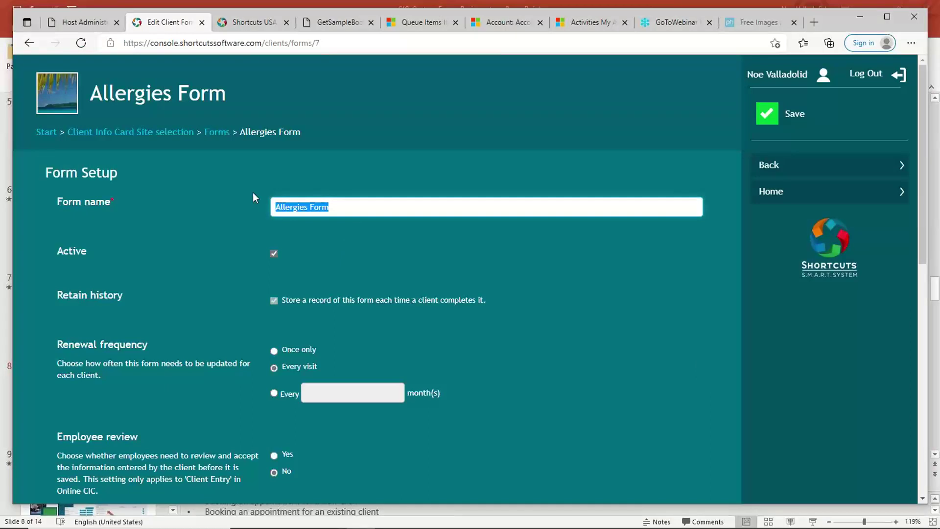
- Review the Allergies Form's setup options and the settings of each field in its layout
click(275, 256)
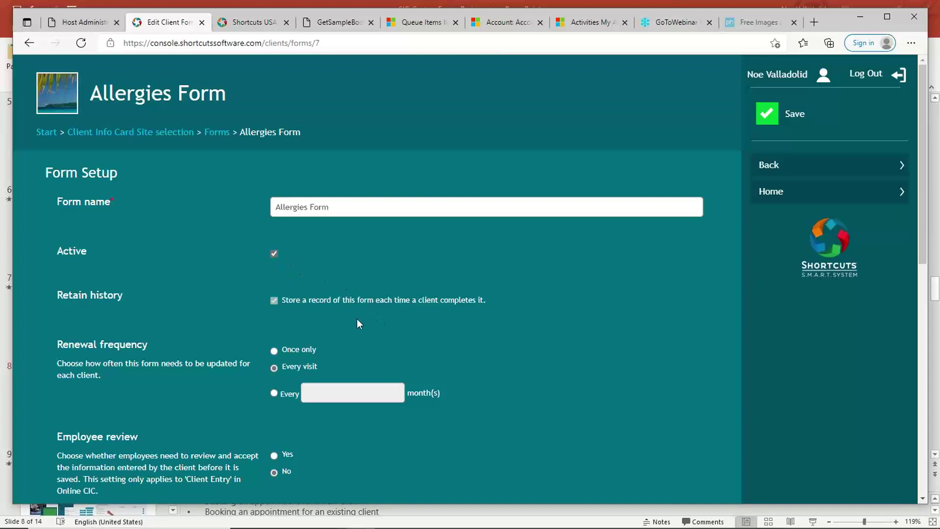
scroll(357, 319, down, 1)
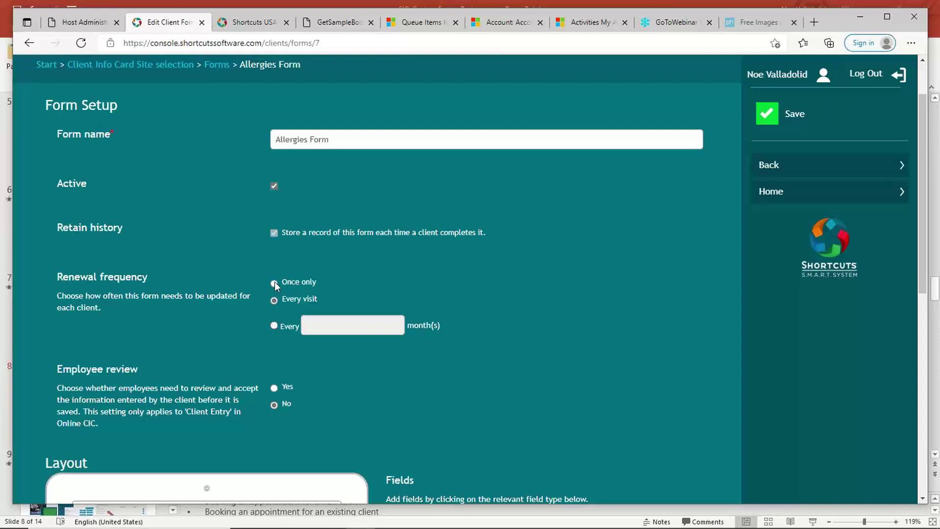
scroll(302, 303, down, 2)
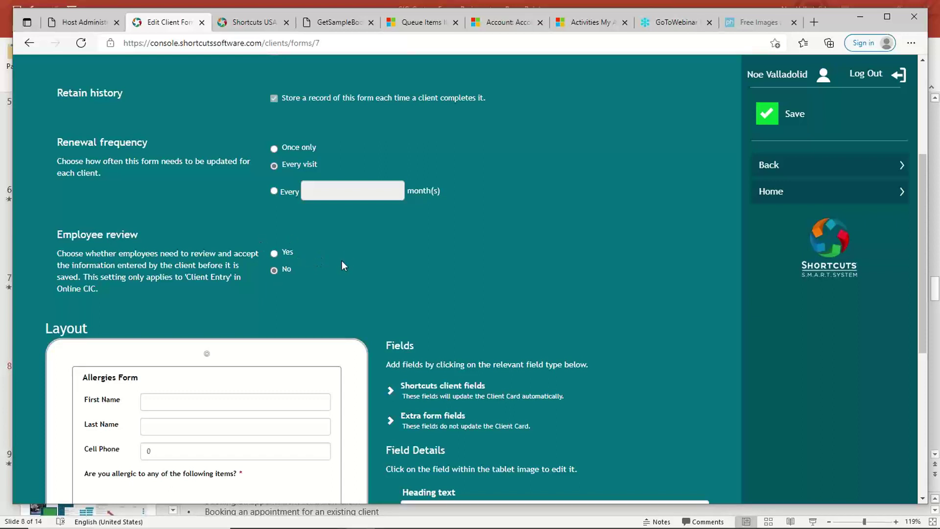
scroll(342, 261, down, 3)
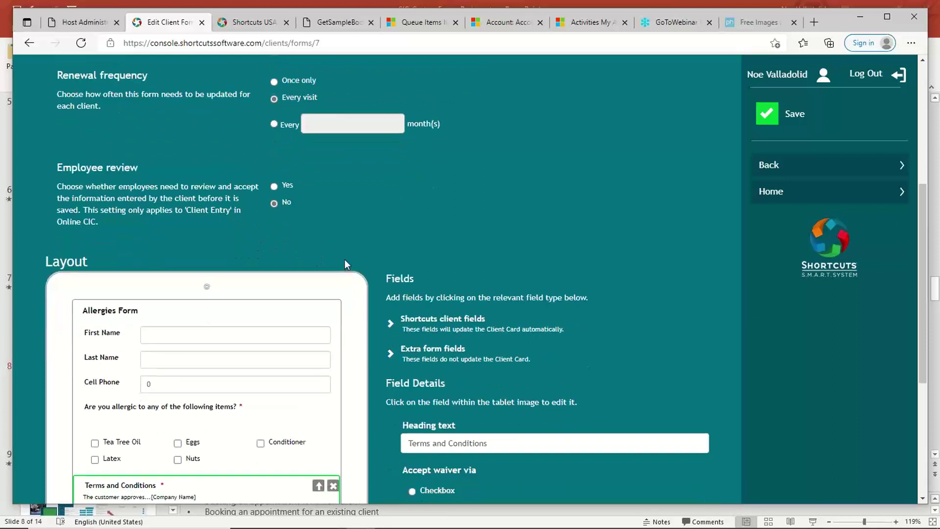
scroll(440, 243, down, 2)
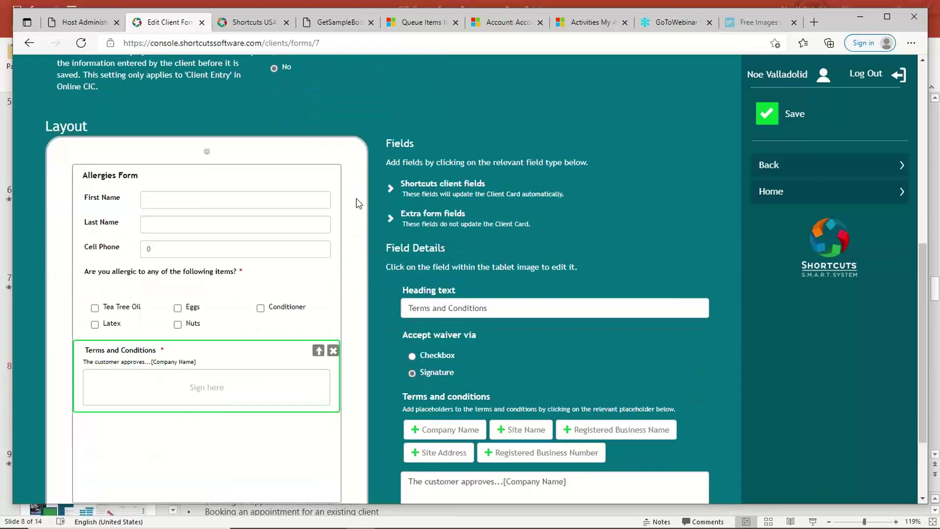
click(261, 181)
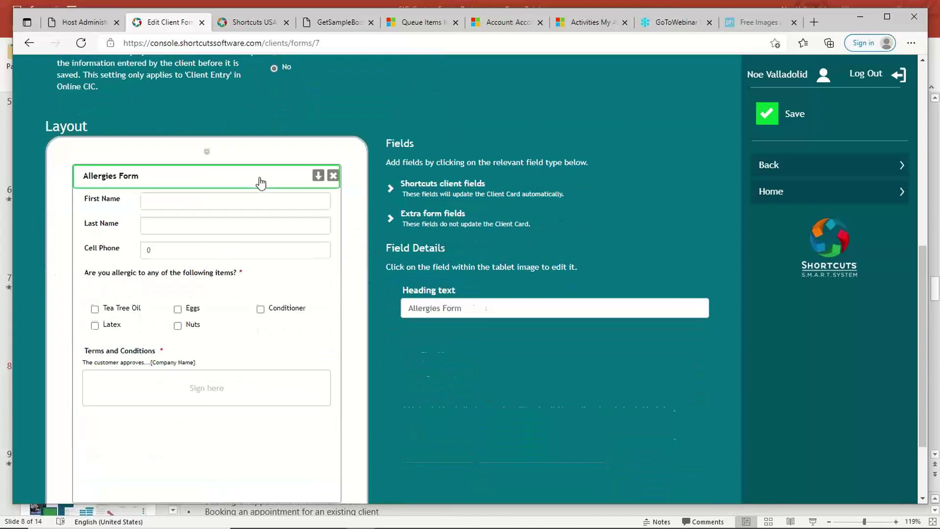
click(219, 200)
click(121, 225)
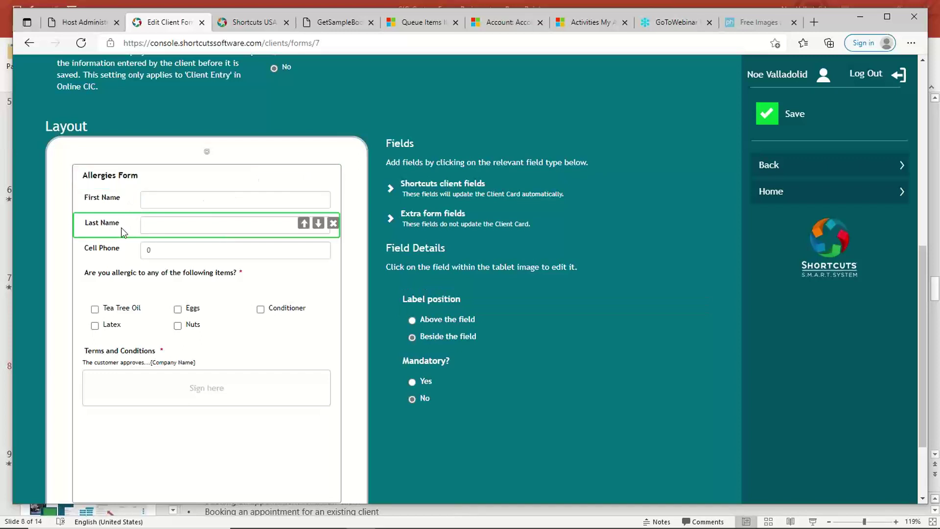
click(118, 250)
click(119, 278)
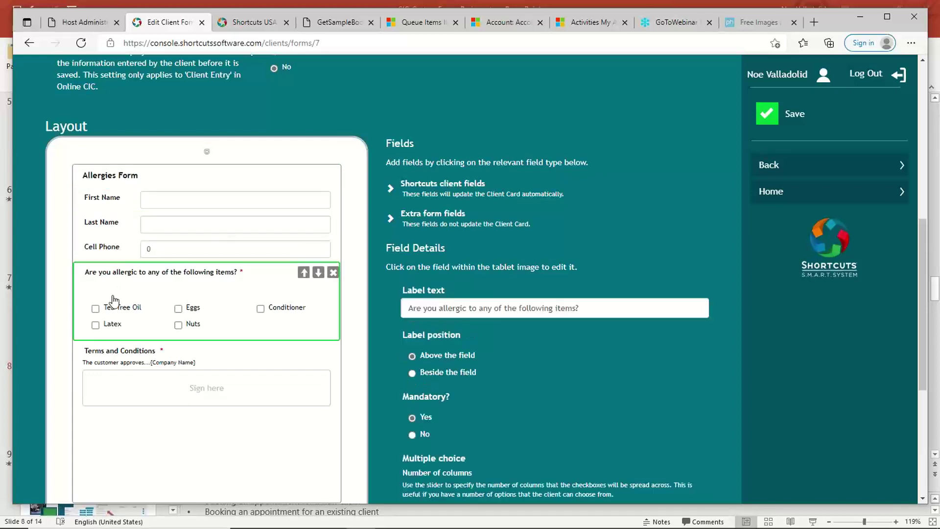
click(121, 363)
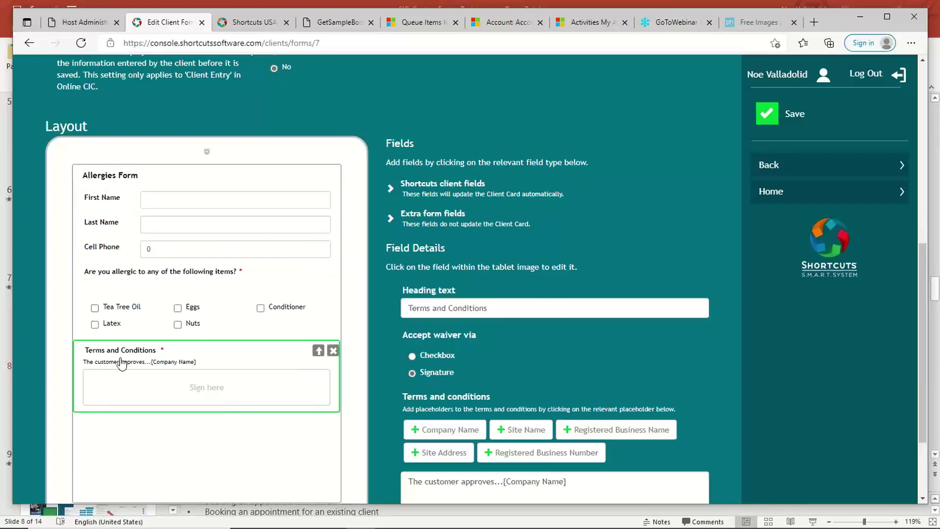
- Add the EMail client field to the form layout and move it up to directly below Cell Phone
click(390, 190)
click(390, 191)
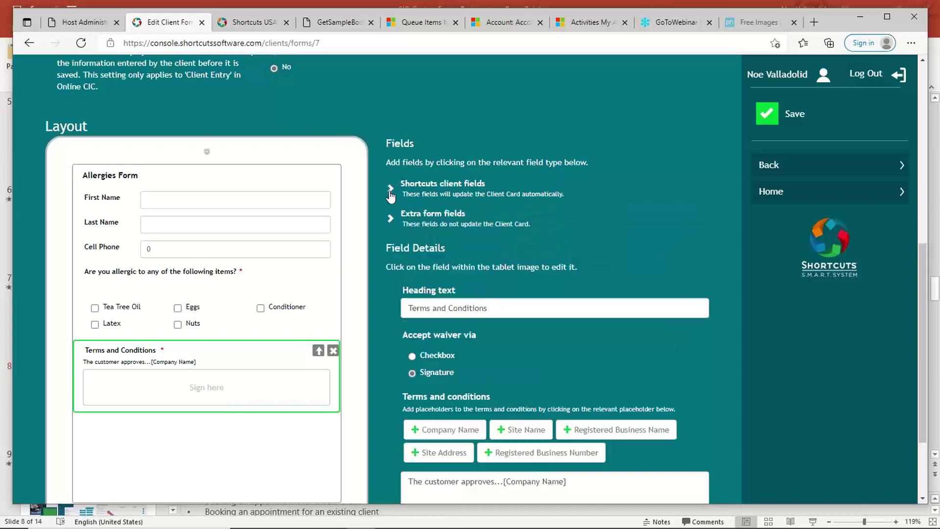
click(391, 221)
click(390, 221)
click(392, 191)
click(392, 191)
click(391, 191)
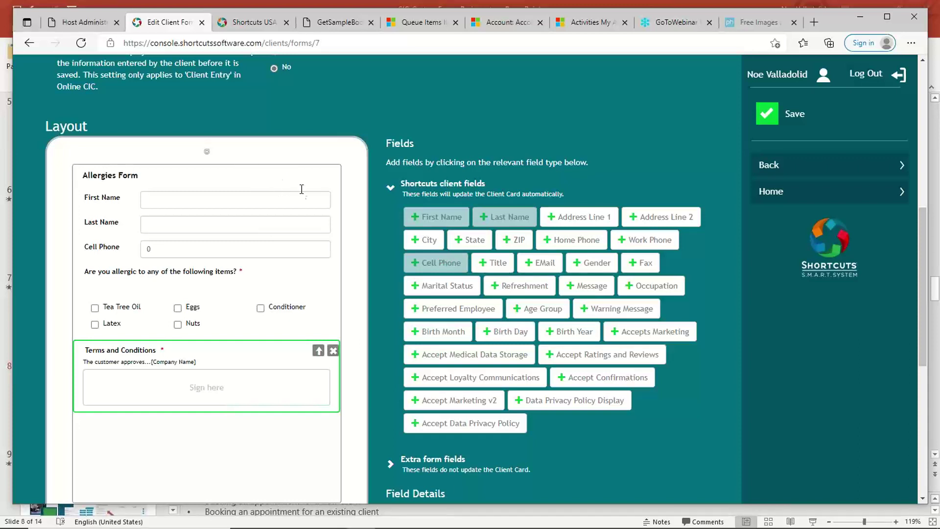
click(534, 267)
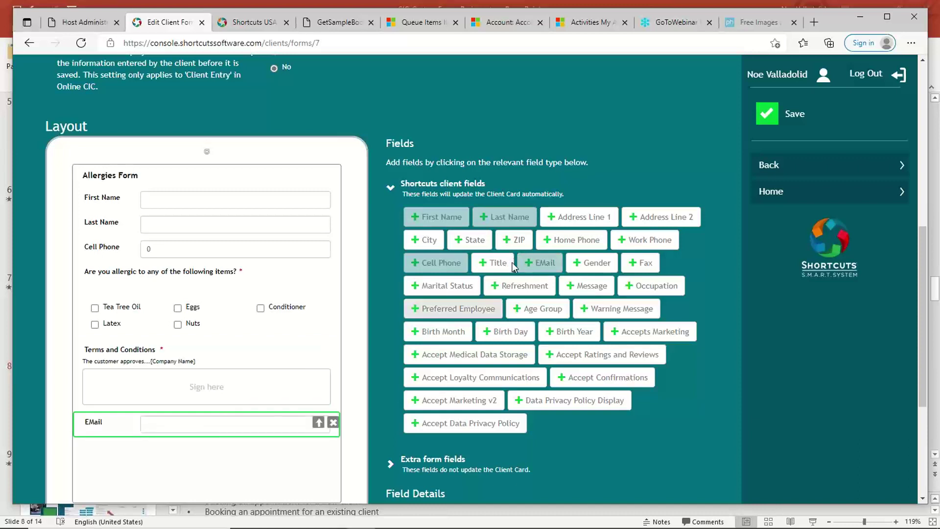
click(257, 425)
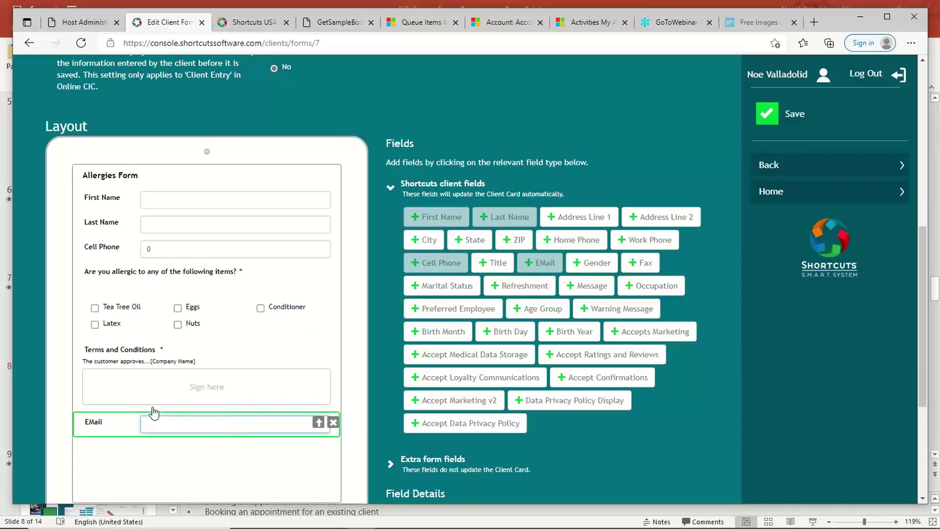
click(105, 422)
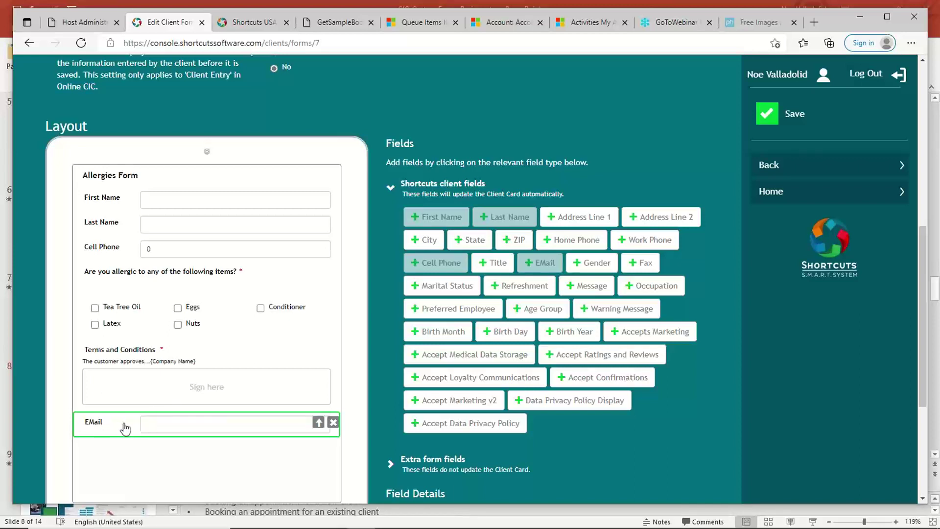
click(318, 422)
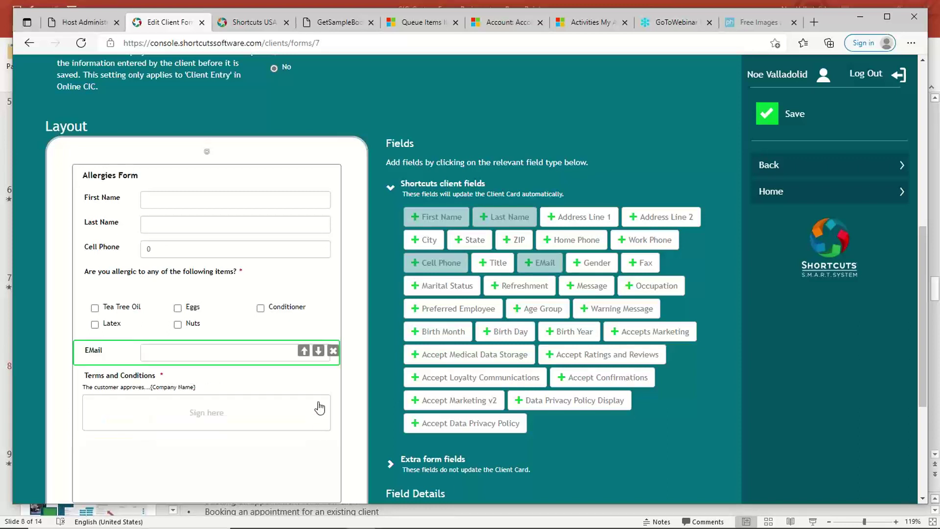
click(302, 351)
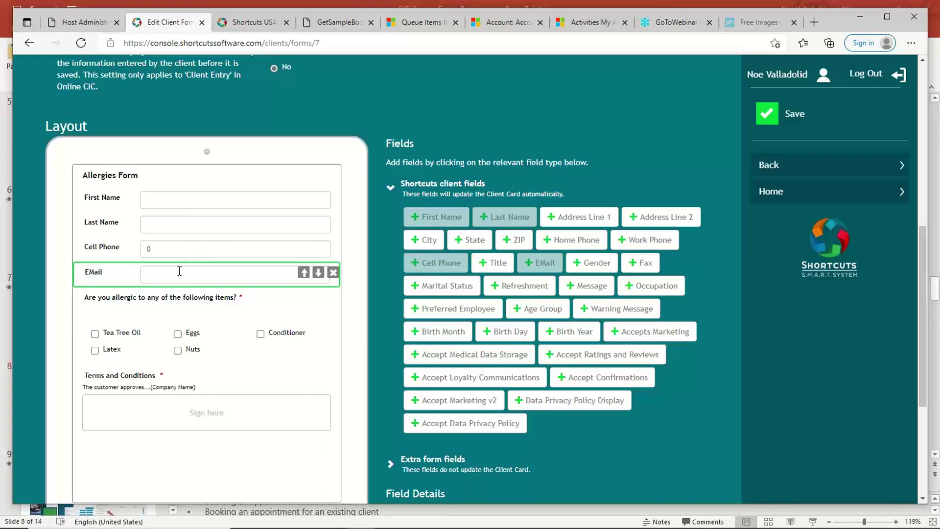
- Insert an Image/Logo extra form field directly below the Allergies Form heading
click(391, 191)
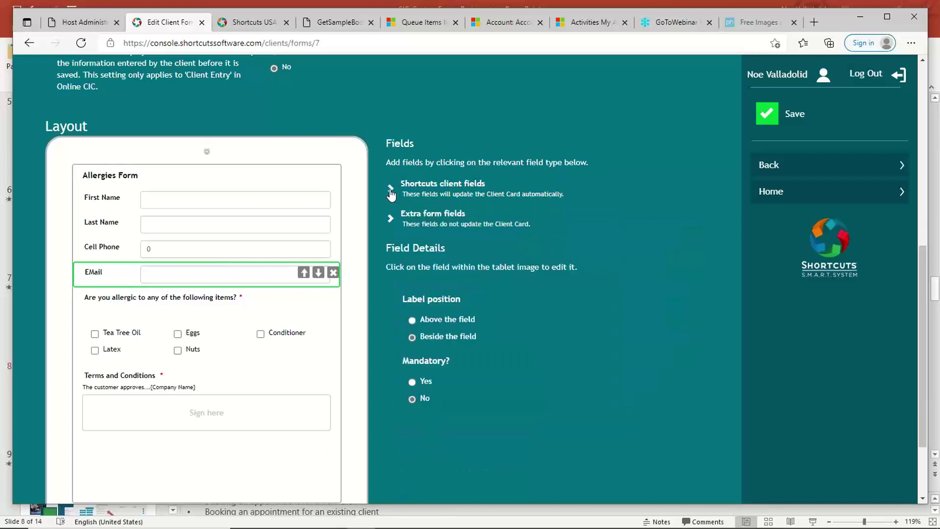
click(390, 219)
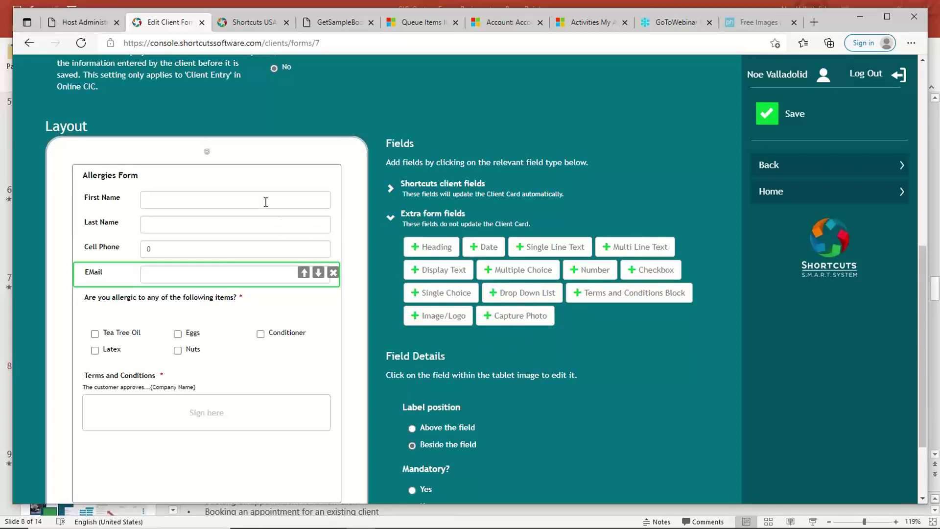
click(112, 179)
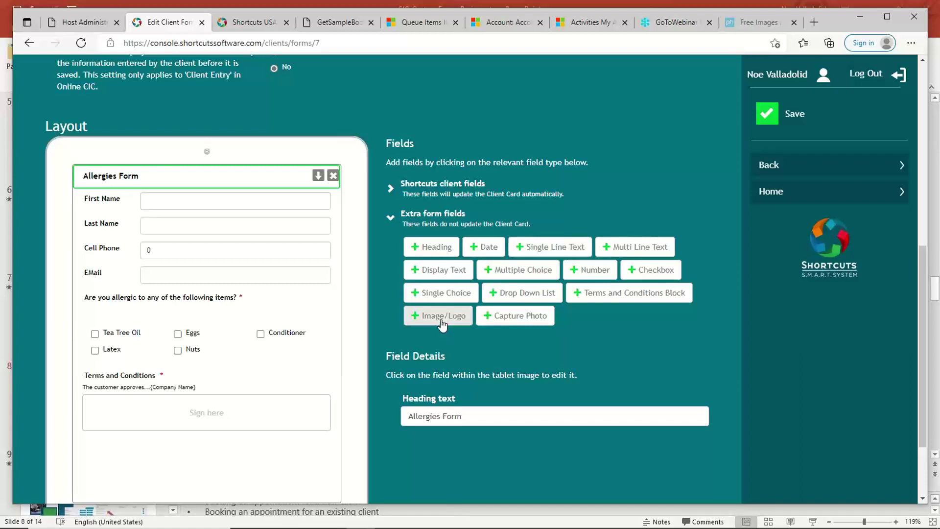
click(414, 322)
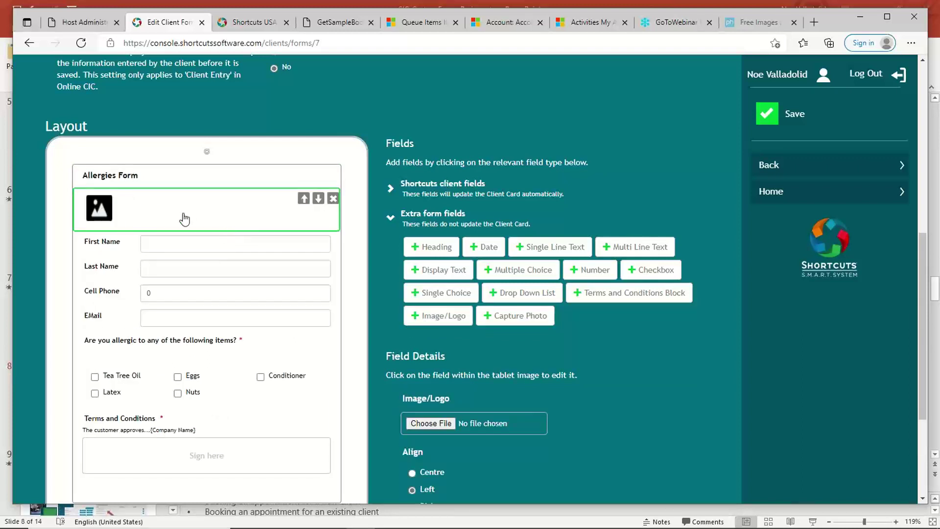
- Load Shortcuts-Logo.jpg from the Managed Marketing folder into the Image/Logo field
click(430, 423)
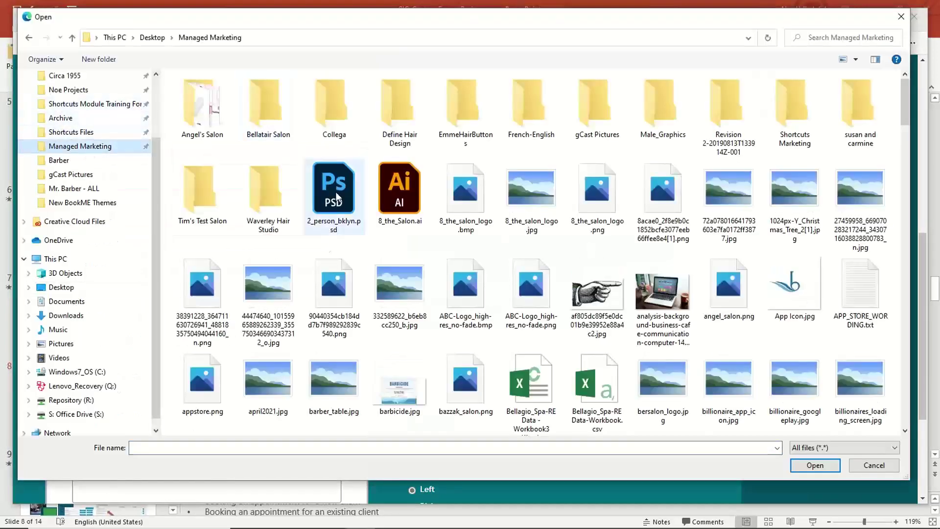
scroll(437, 261, down, 15)
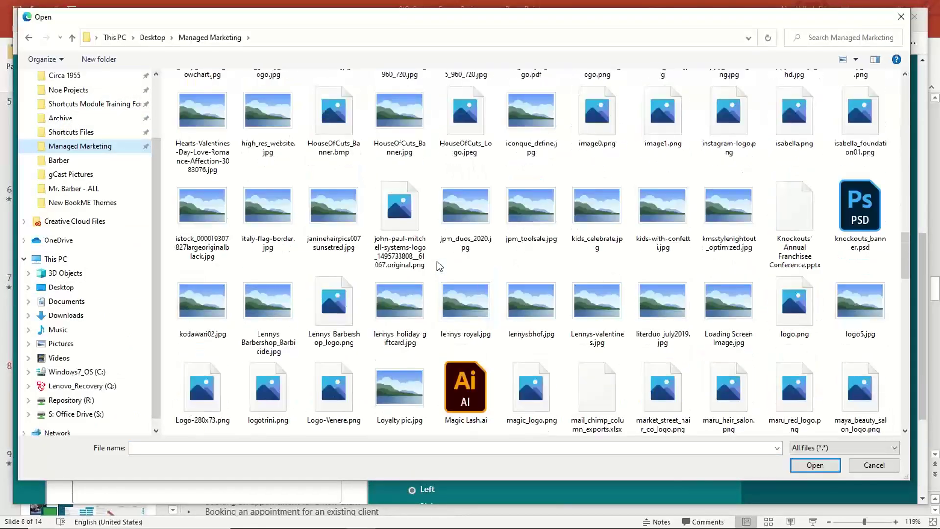
scroll(438, 261, down, 15)
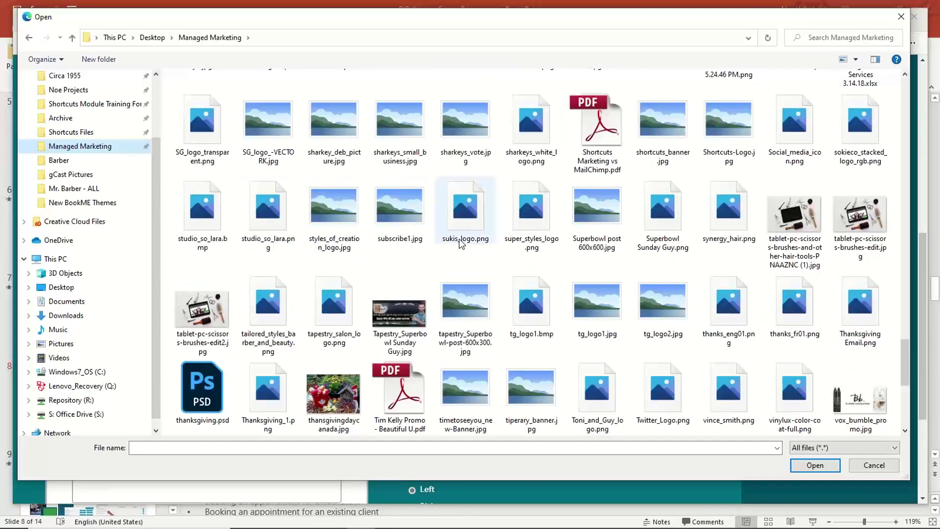
click(712, 143)
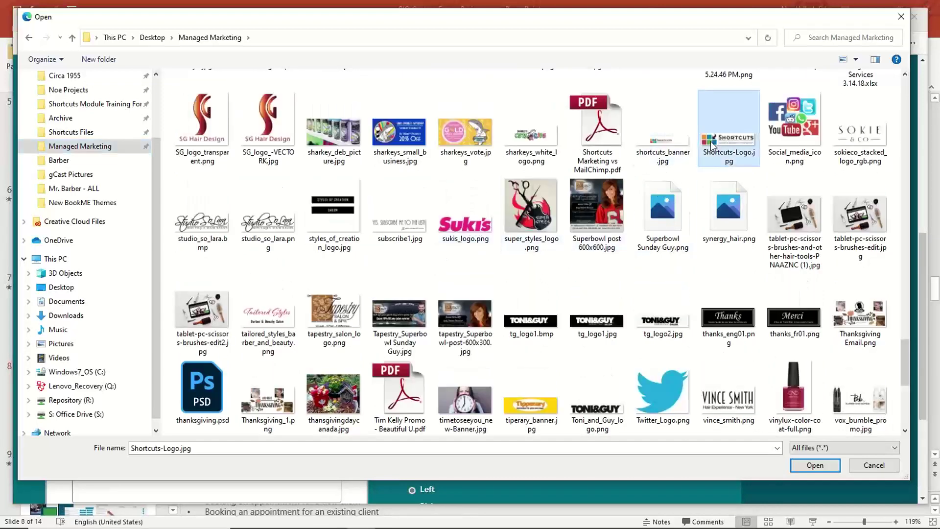
click(813, 466)
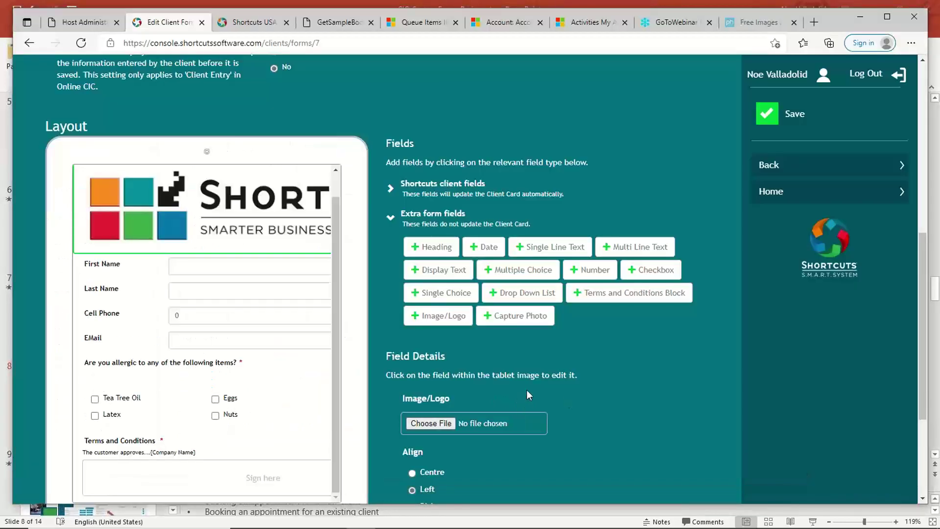
- Set the logo's alignment to Centre and save the form
scroll(527, 390, down, 3)
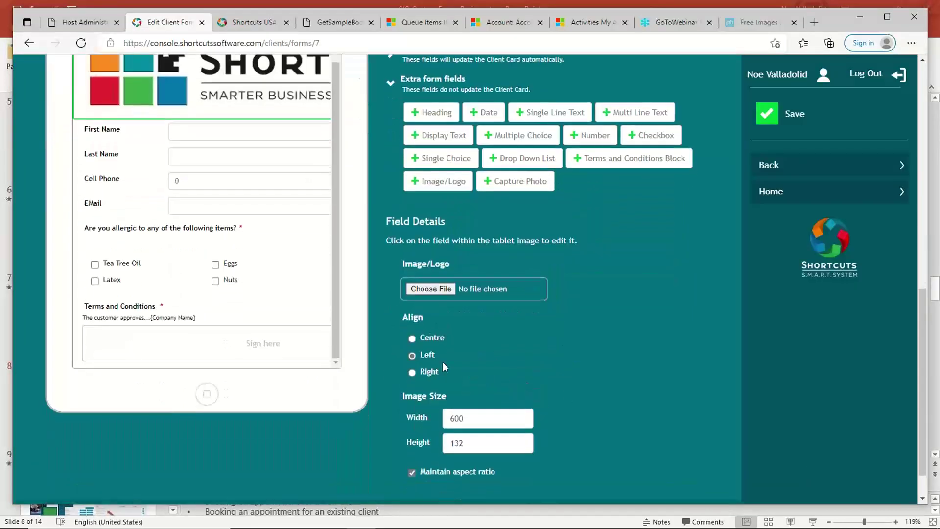
click(413, 339)
click(473, 418)
scroll(593, 422, down, 1)
scroll(592, 420, up, 3)
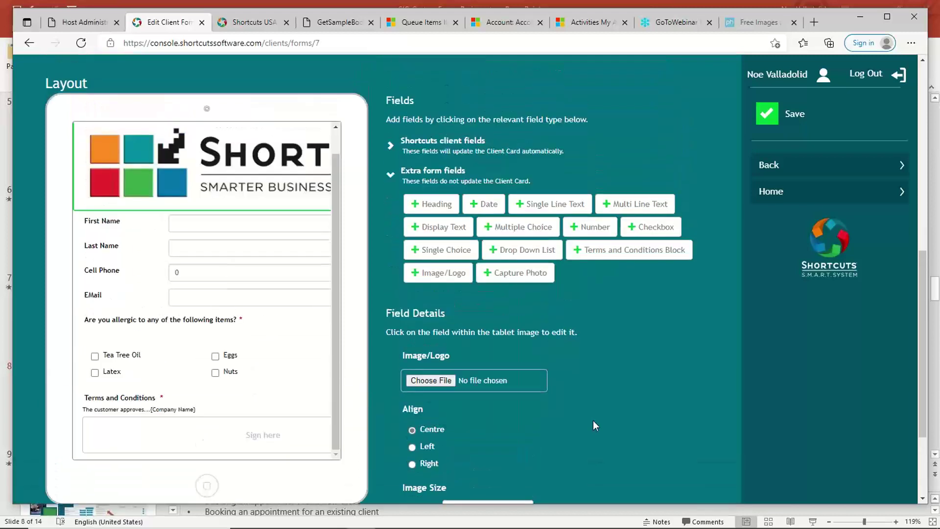
scroll(594, 422, down, 3)
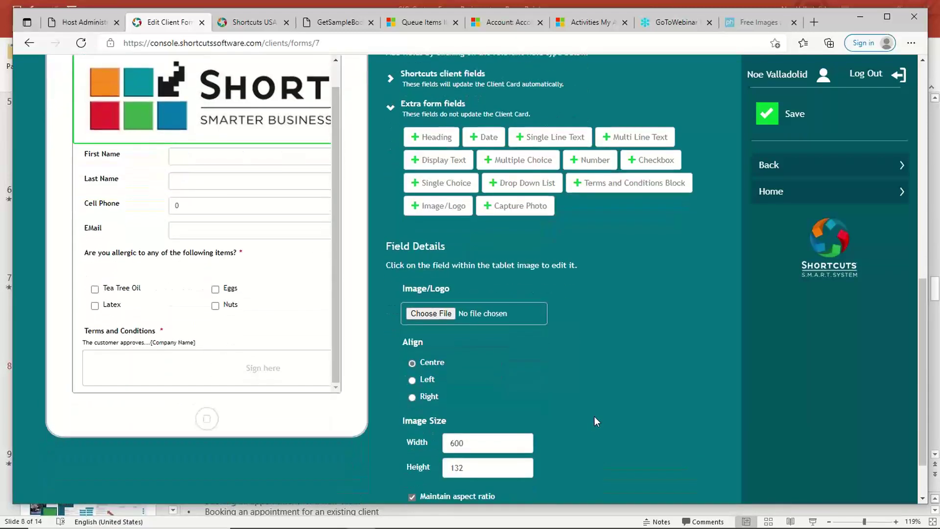
scroll(595, 421, up, 5)
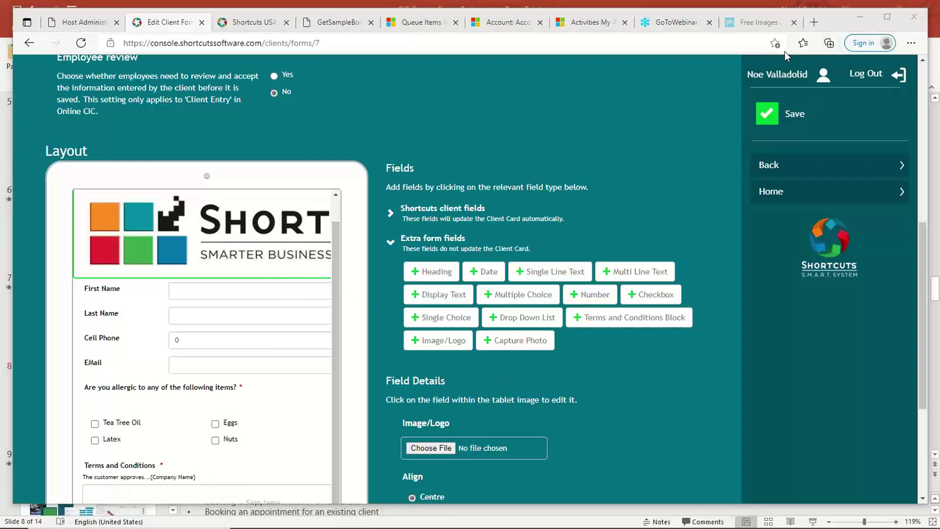
click(779, 115)
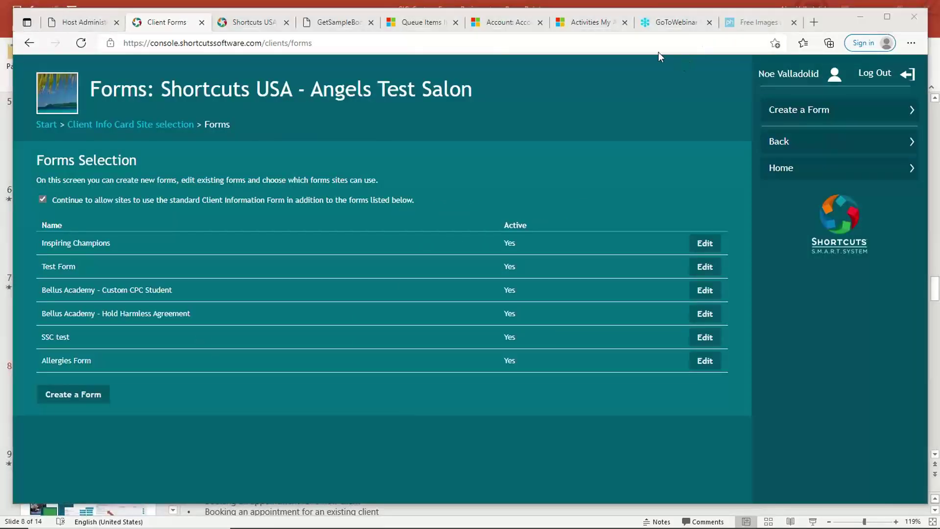
- Open the Allergies Form for editing and show the available extra form fields for its layout
click(700, 361)
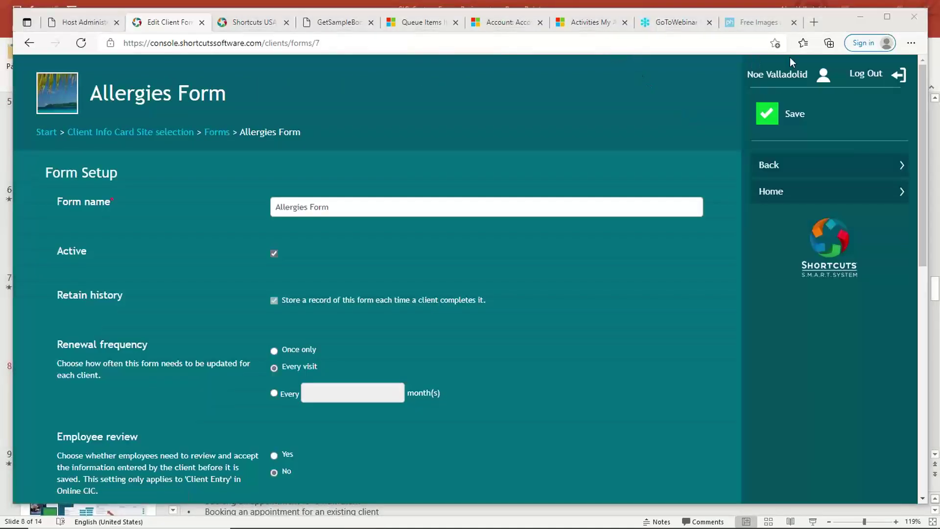
scroll(613, 237, down, 8)
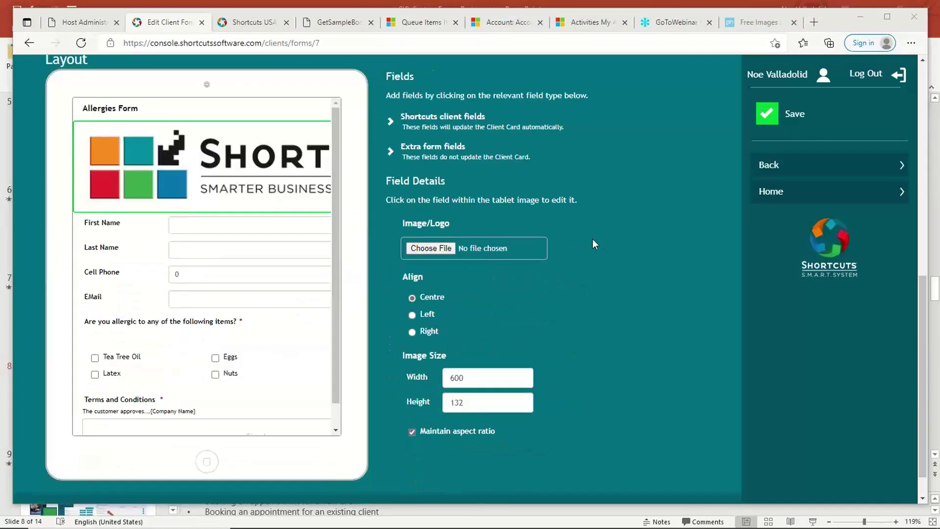
scroll(594, 245, down, 1)
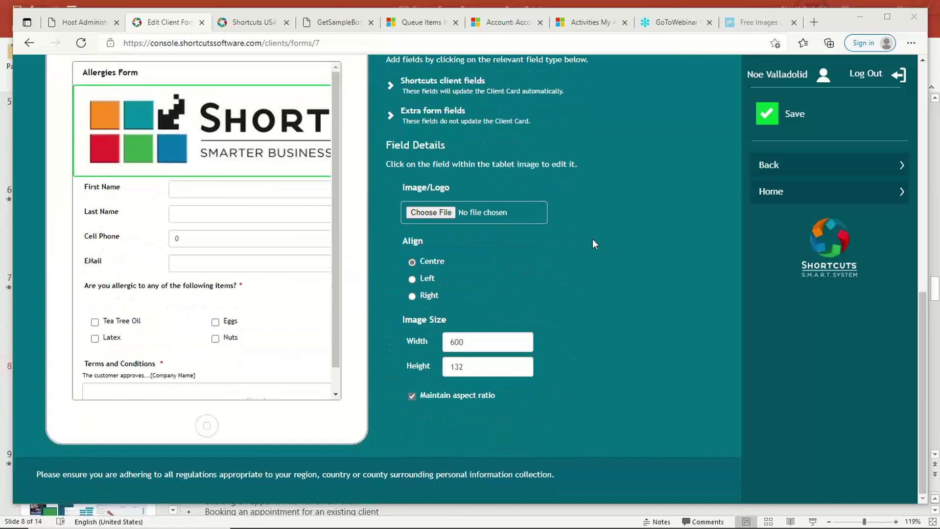
click(121, 240)
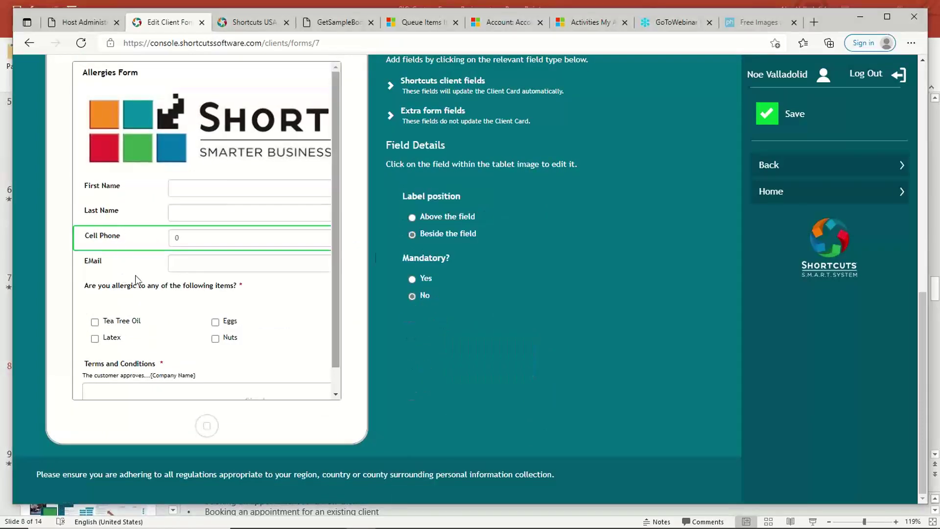
click(391, 116)
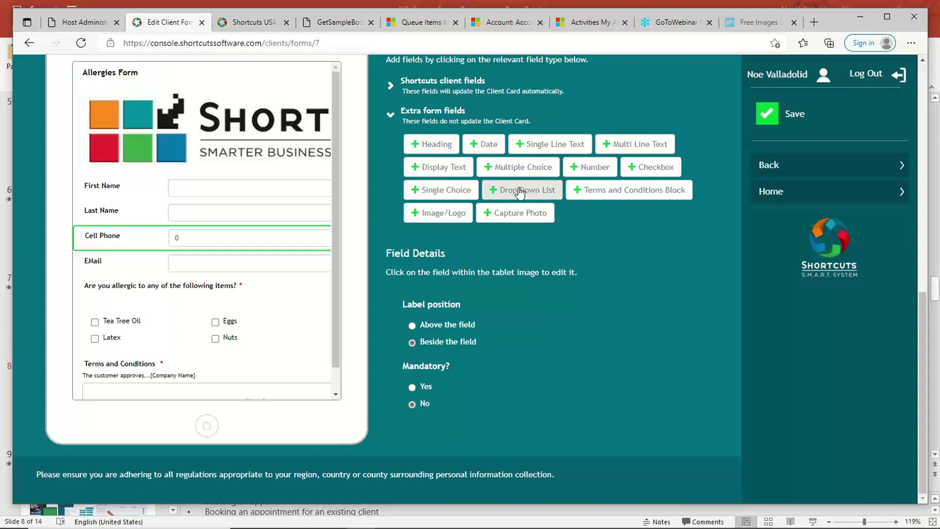
- Set the number of columns to 2 for the "Are you allergic to any of the following items?" multiple choice field
click(220, 300)
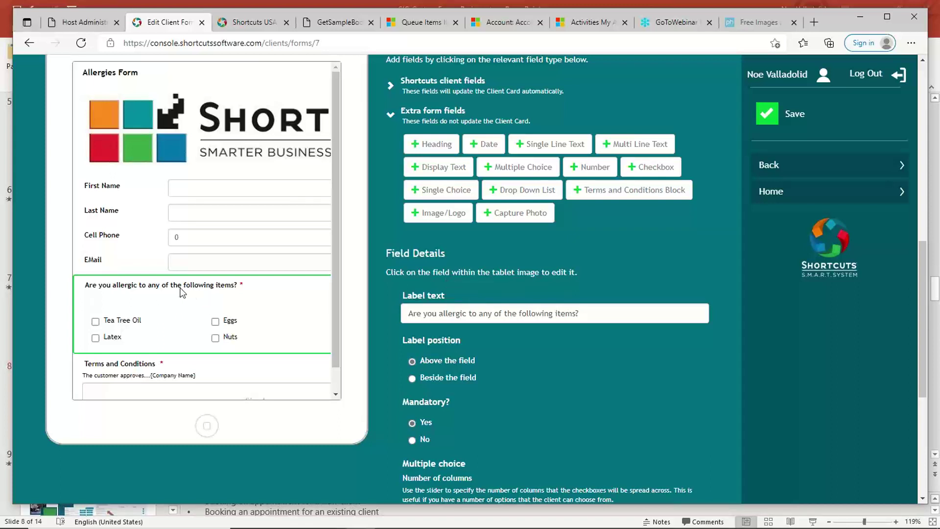
drag(633, 314, 400, 304)
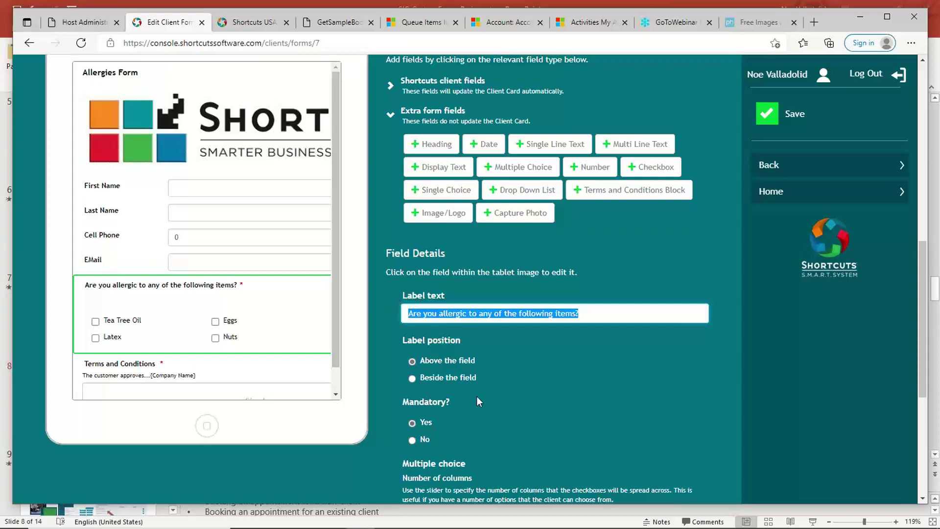
scroll(477, 397, down, 3)
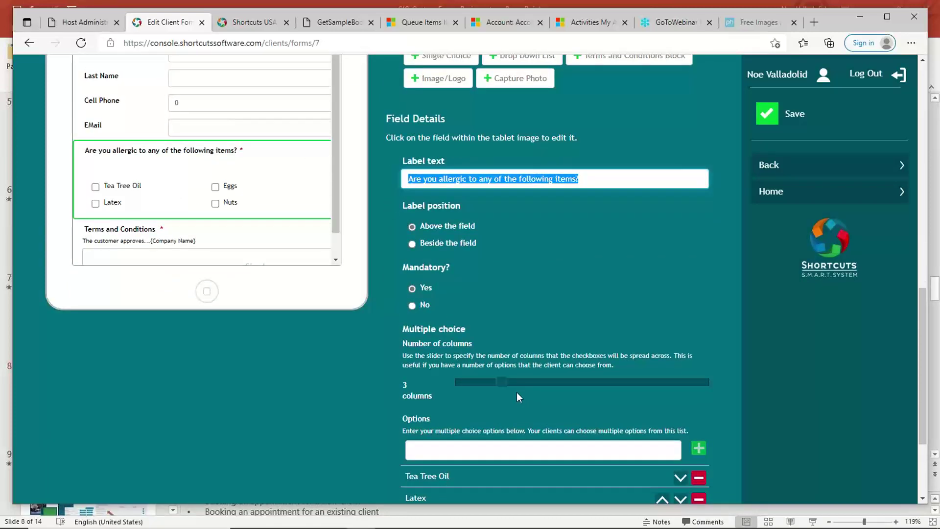
mouse_move(504, 380)
mouse_down()
mouse_move(518, 379)
mouse_move(488, 379)
mouse_up()
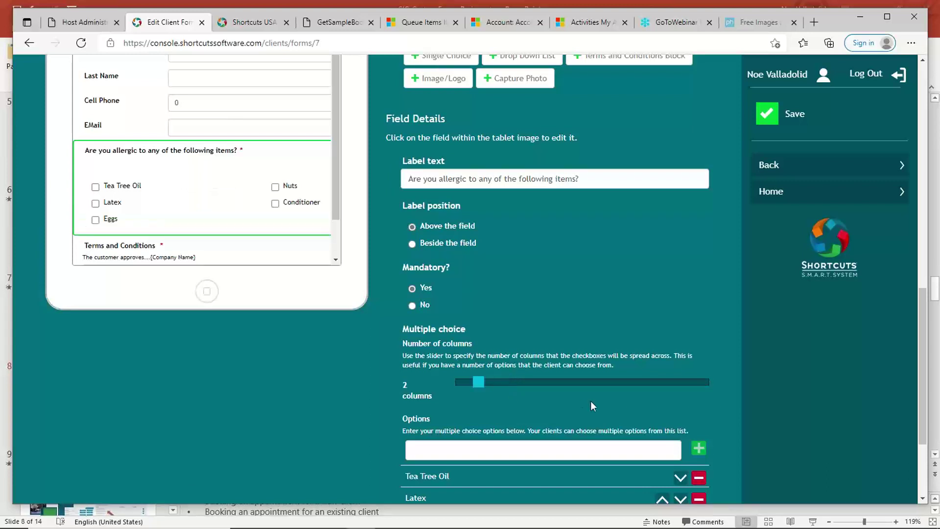
- Add "No Allergies" as a further option of the allergy multiple choice question
scroll(590, 400, down, 3)
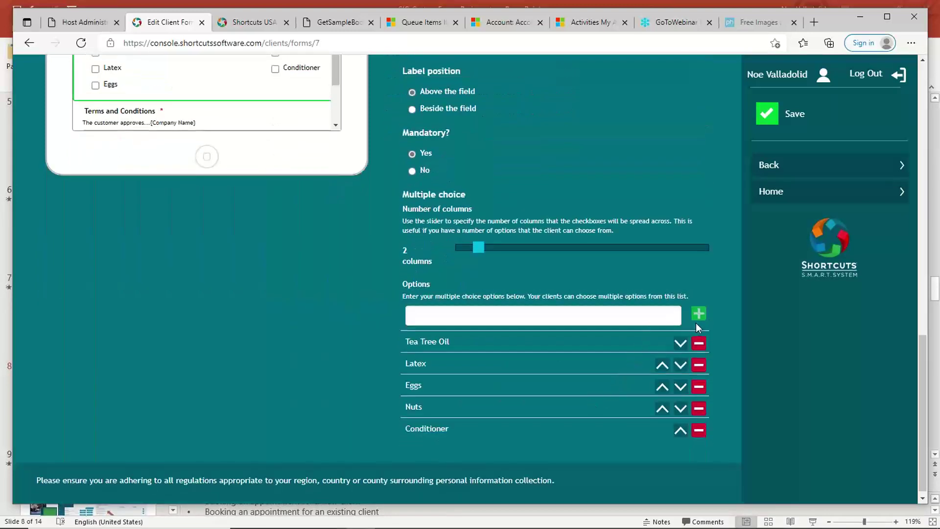
click(438, 346)
scroll(438, 416, up, 2)
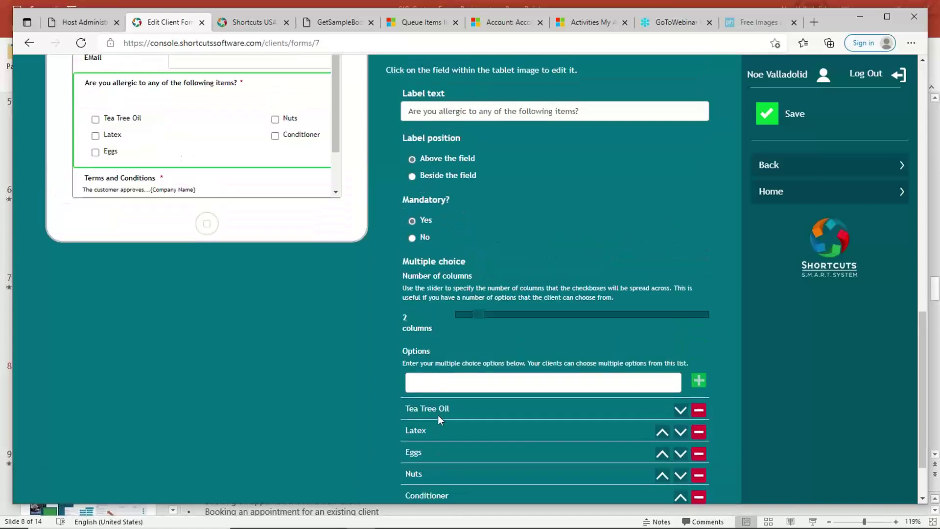
scroll(438, 415, up, 4)
drag(334, 265, 344, 350)
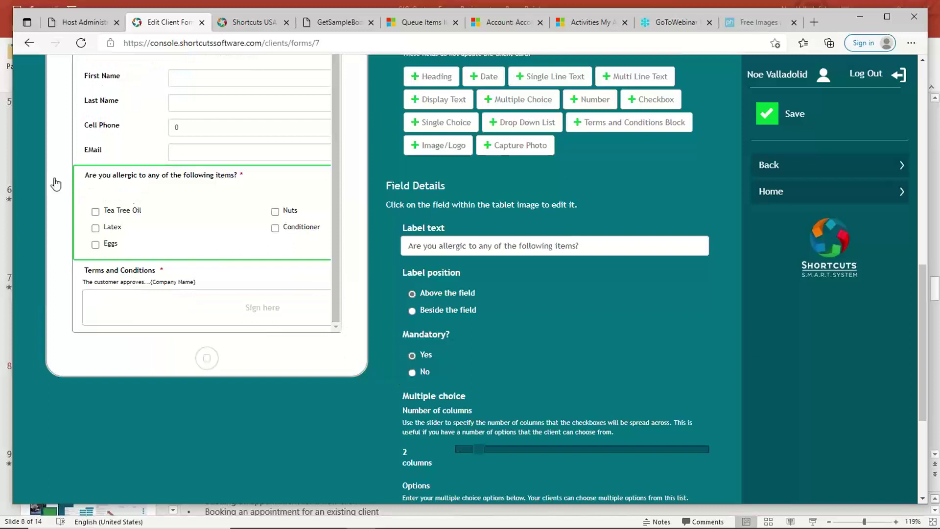
scroll(438, 334, down, 1)
scroll(439, 334, down, 2)
scroll(311, 149, up, 1)
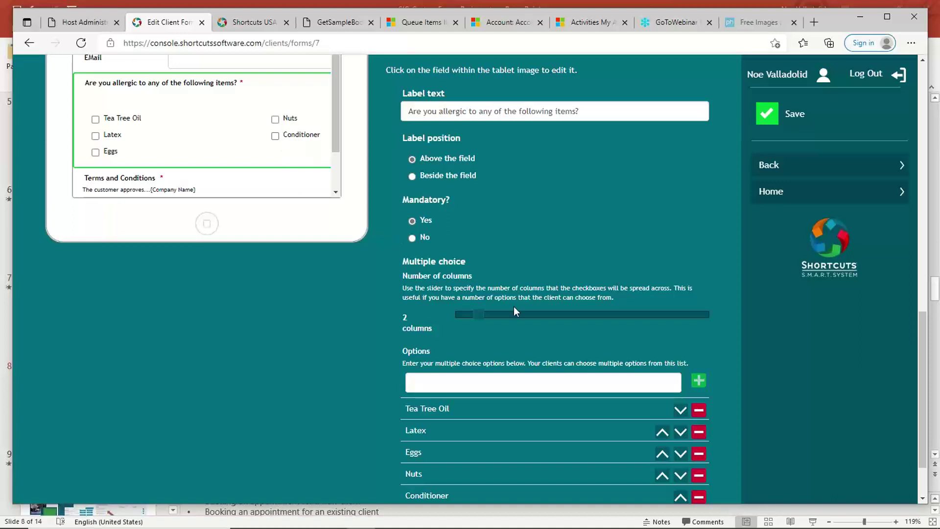
click(628, 388)
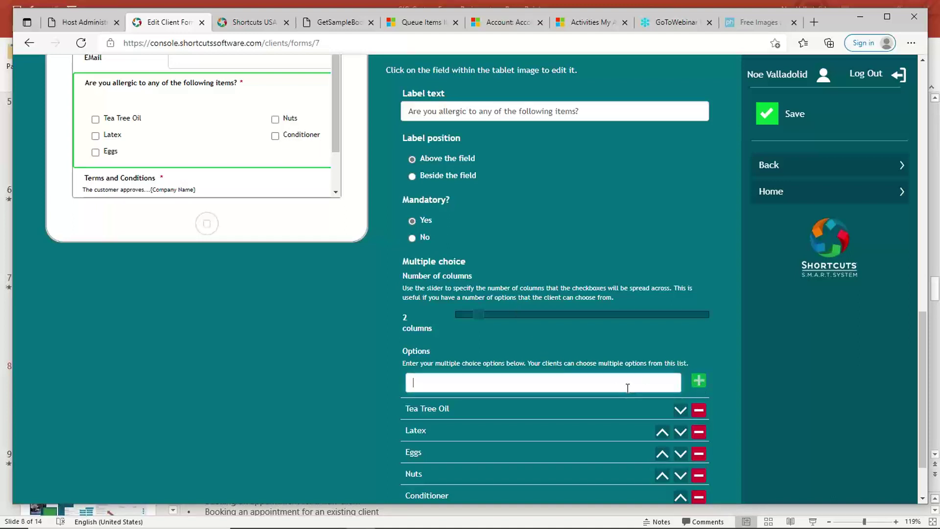
text(No Allergies)
click(696, 381)
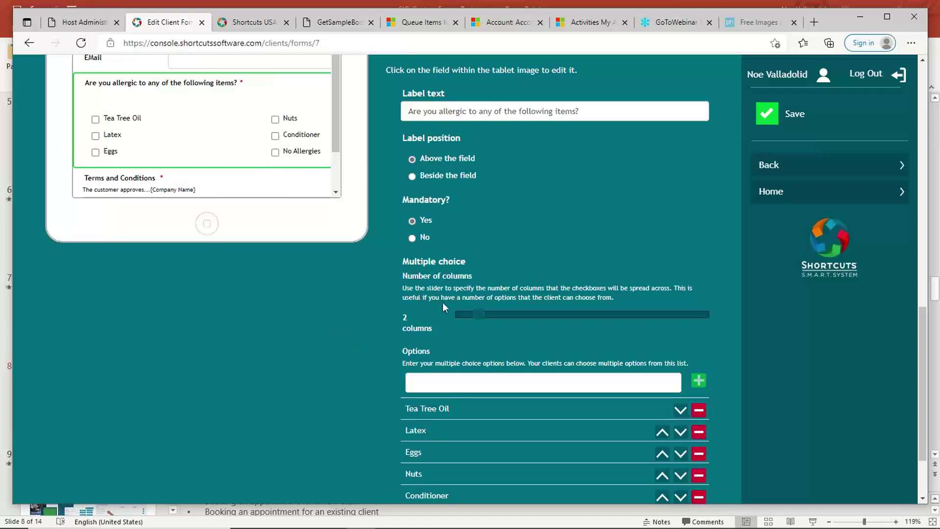
- Add a Single Line Text field below the allergy question with the label "Other allergies not listed? Please list."
scroll(331, 293, up, 5)
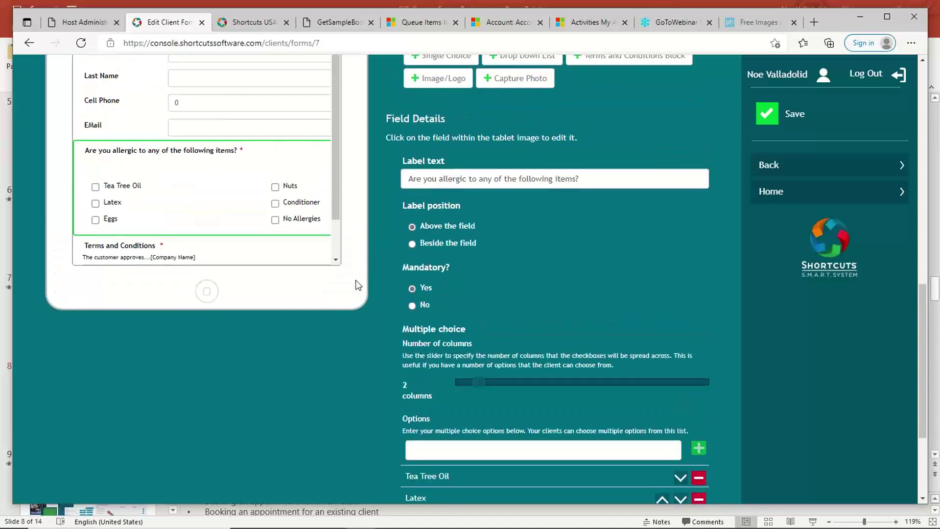
scroll(398, 301, down, 1)
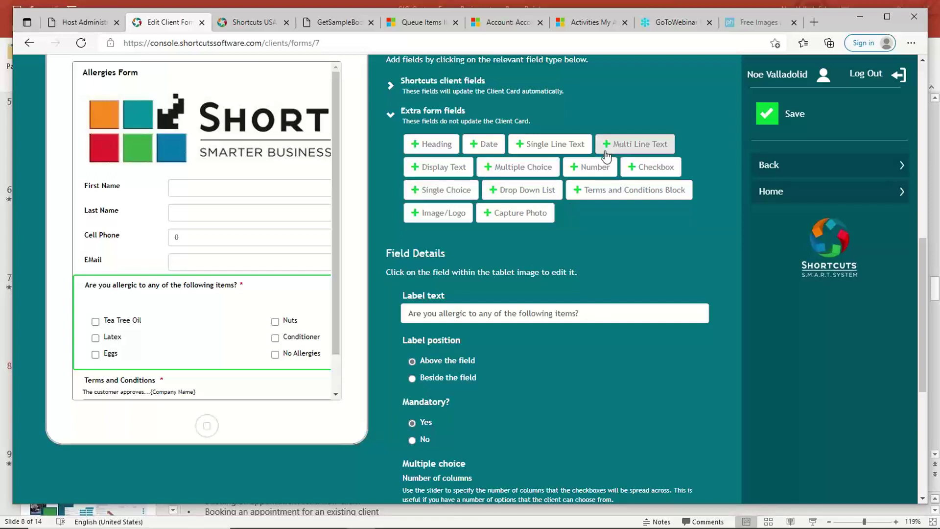
click(555, 149)
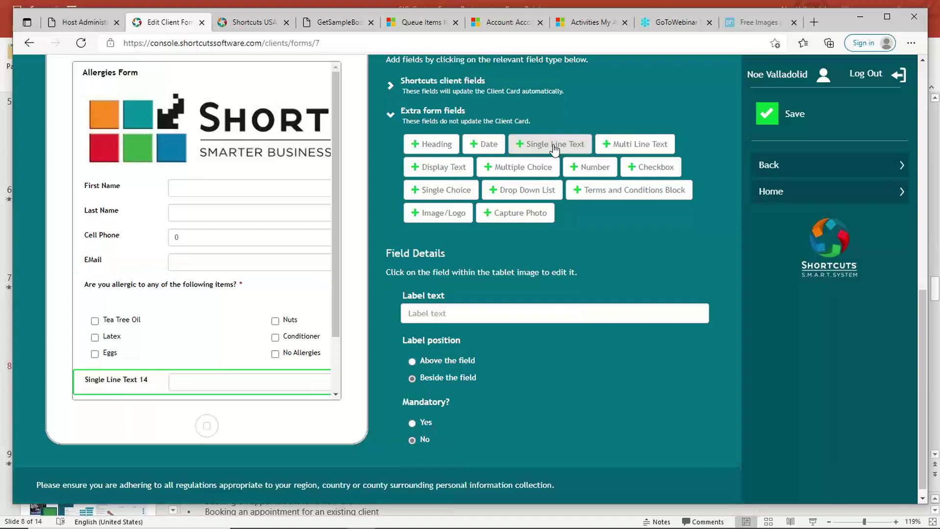
click(506, 316)
scroll(506, 316, down, 1)
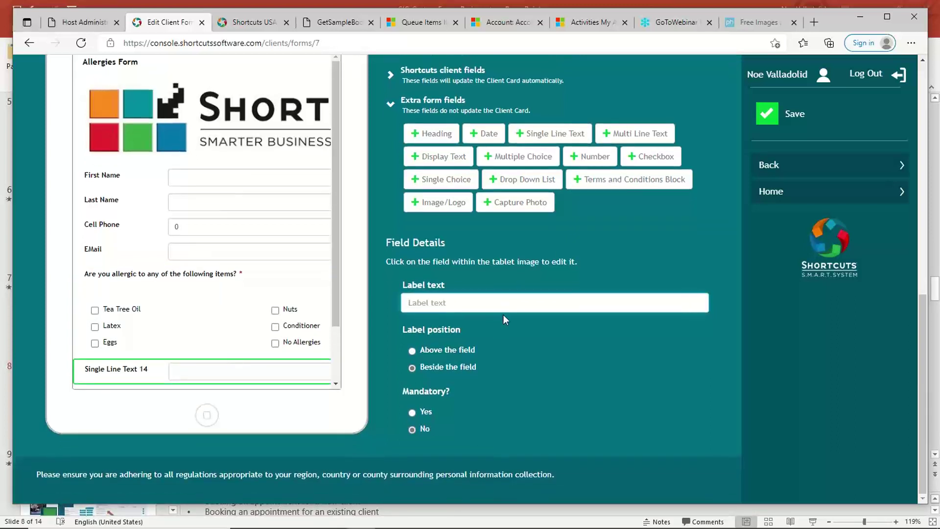
text(Oth)
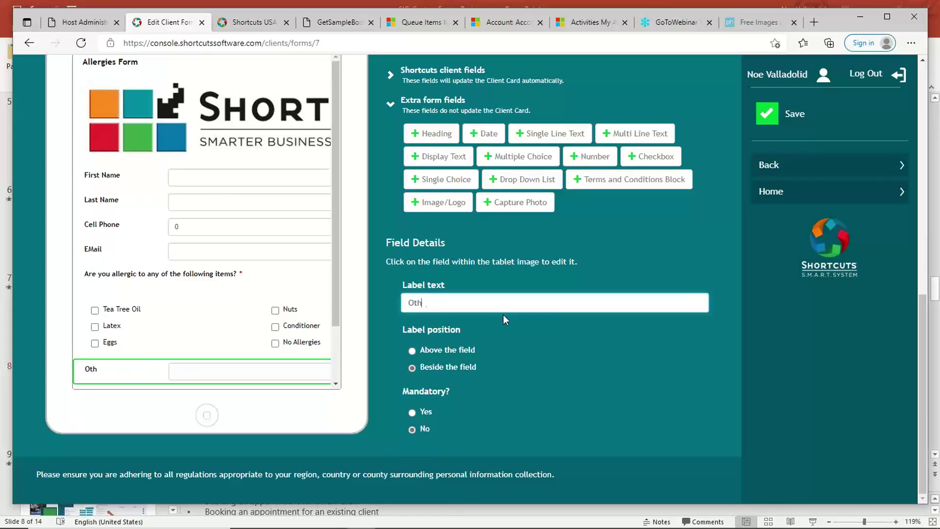
text(er allergies not listed?)
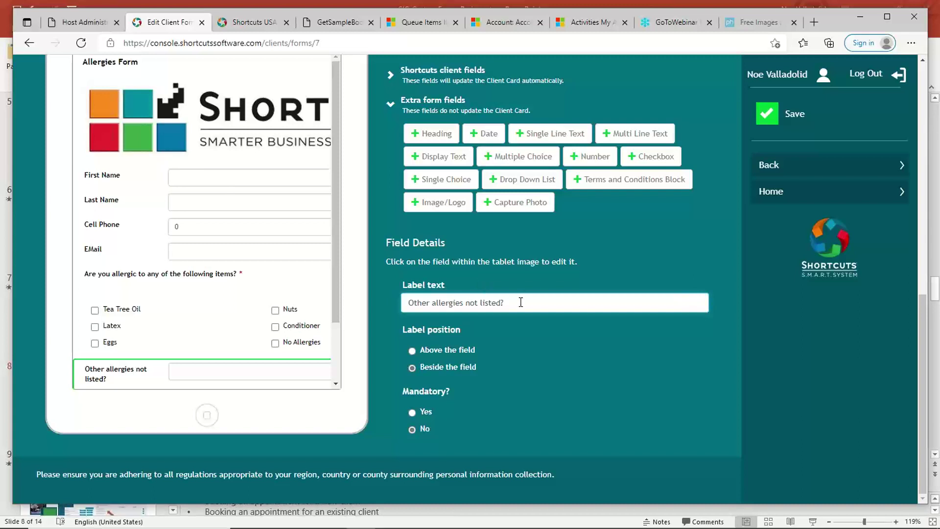
text(Please list.)
click(633, 386)
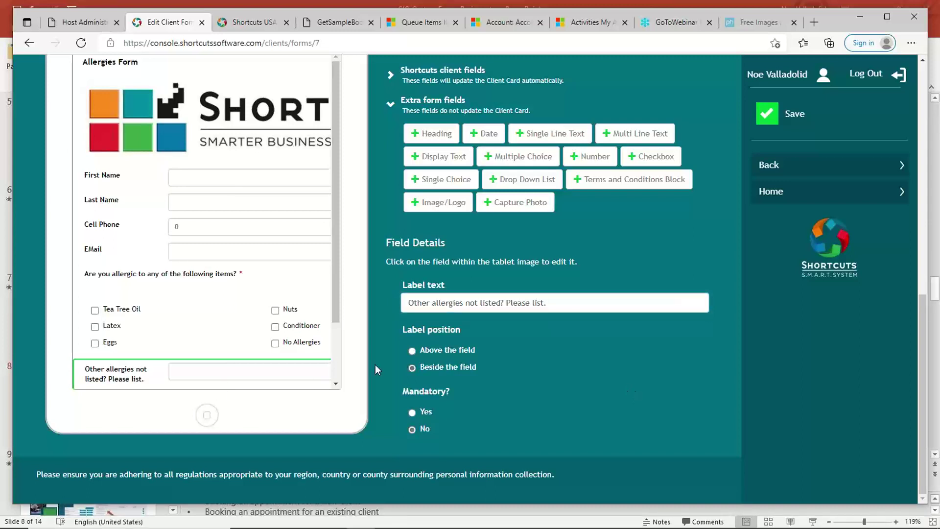
- Set the label position of the other allergies text field to Above the field and review it in the layout
click(412, 351)
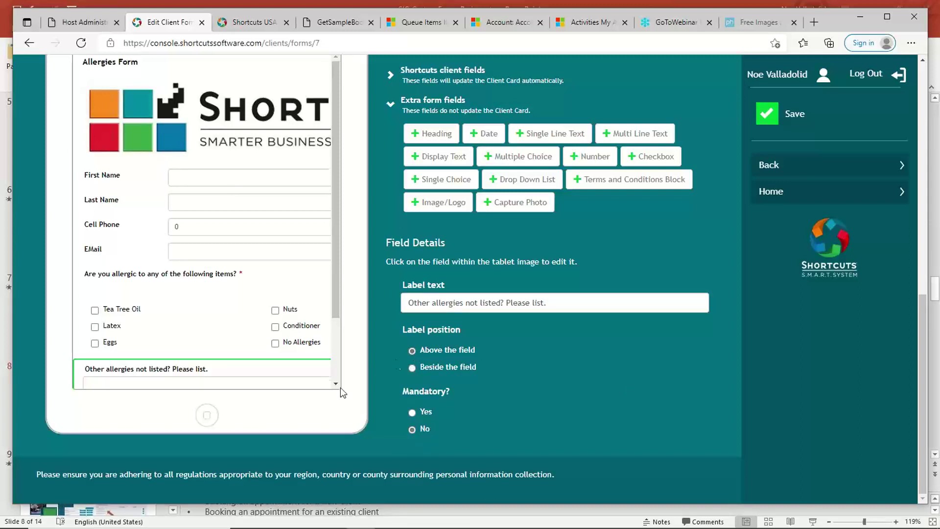
click(254, 383)
drag(331, 302, 335, 351)
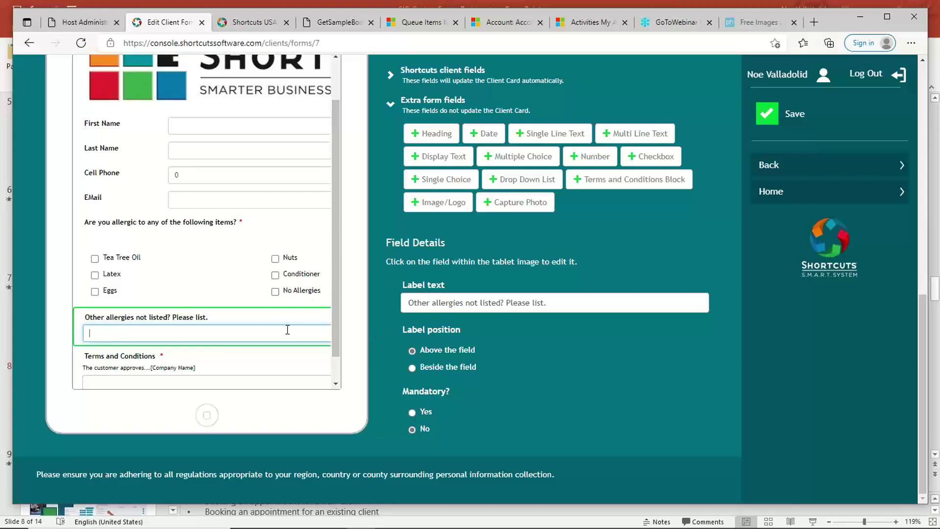
scroll(294, 353, down, 1)
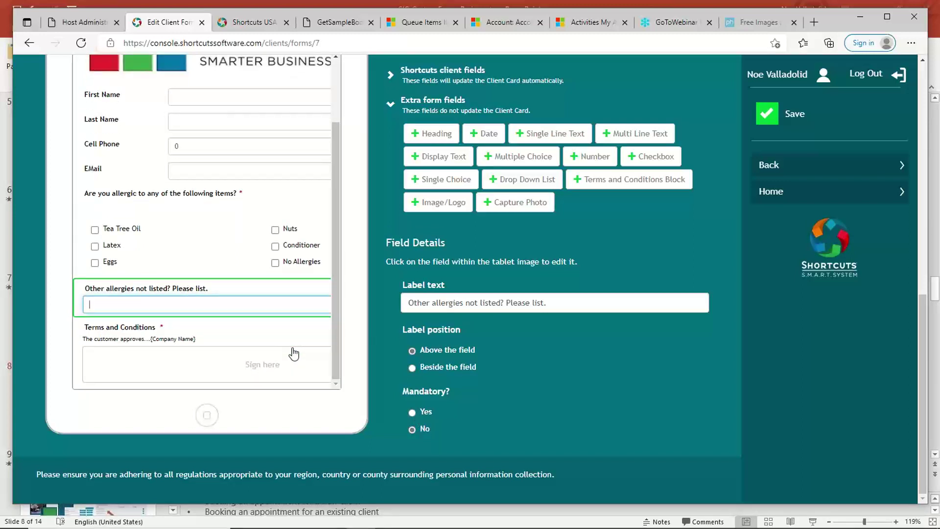
- Try Checkbox as the waiver acceptance method for the Terms and Conditions block and restore Signature
click(245, 338)
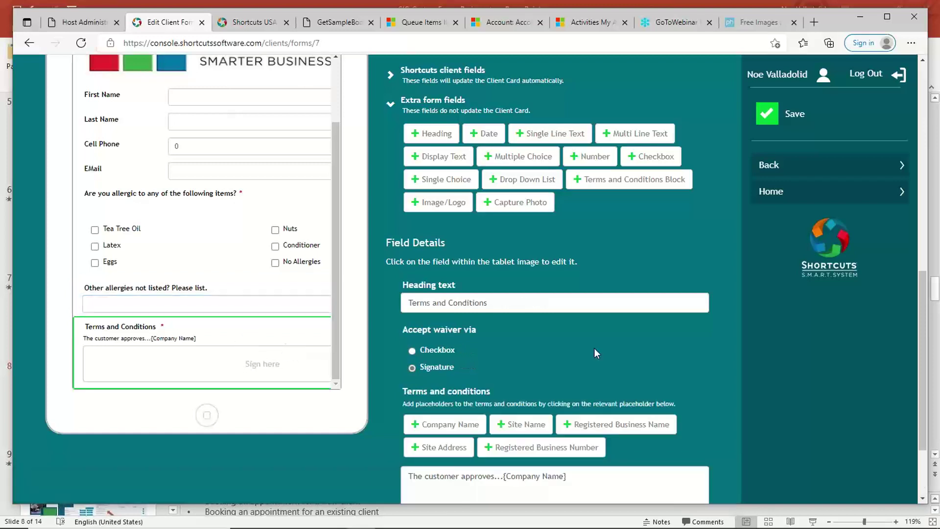
scroll(639, 355, down, 1)
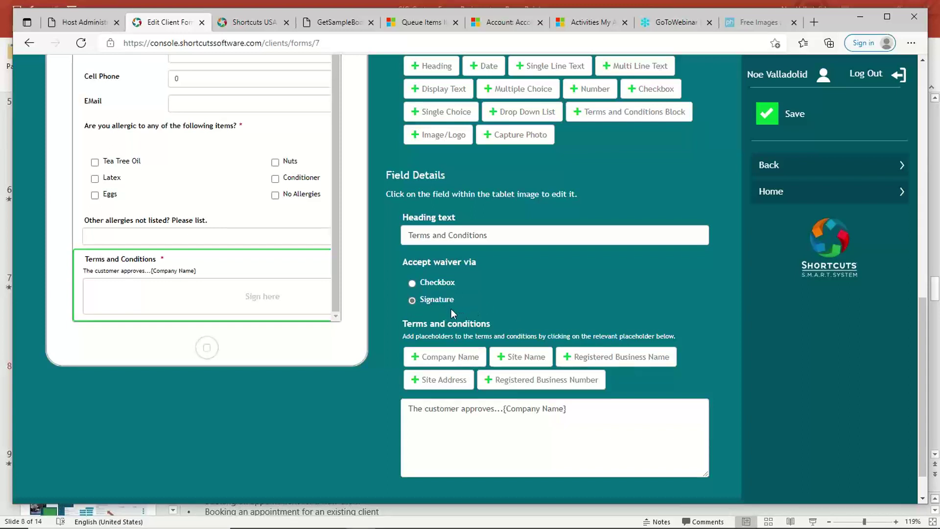
click(412, 283)
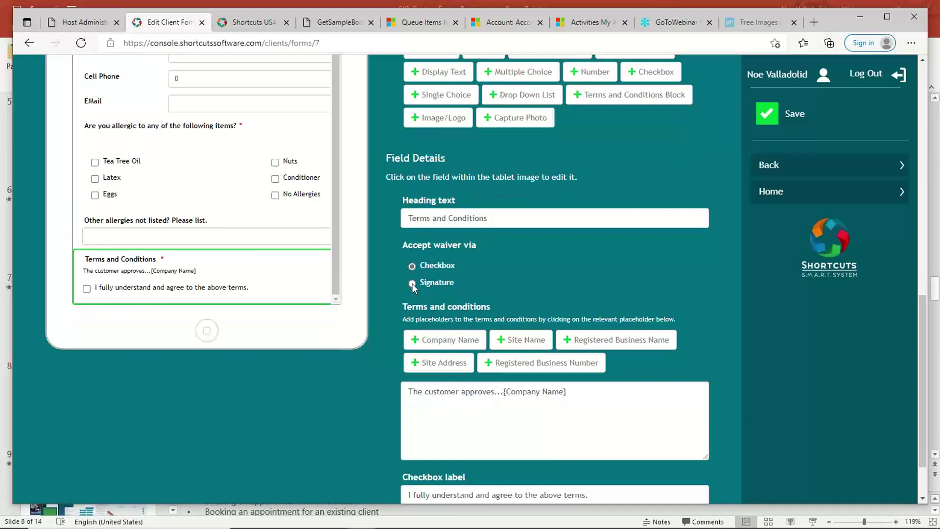
click(412, 283)
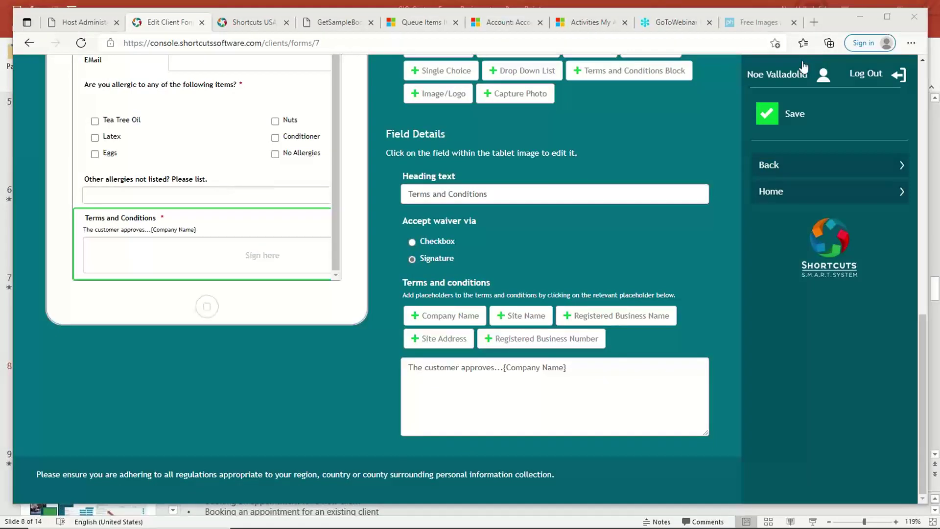
- Save the changes to the Allergies Form
click(846, 114)
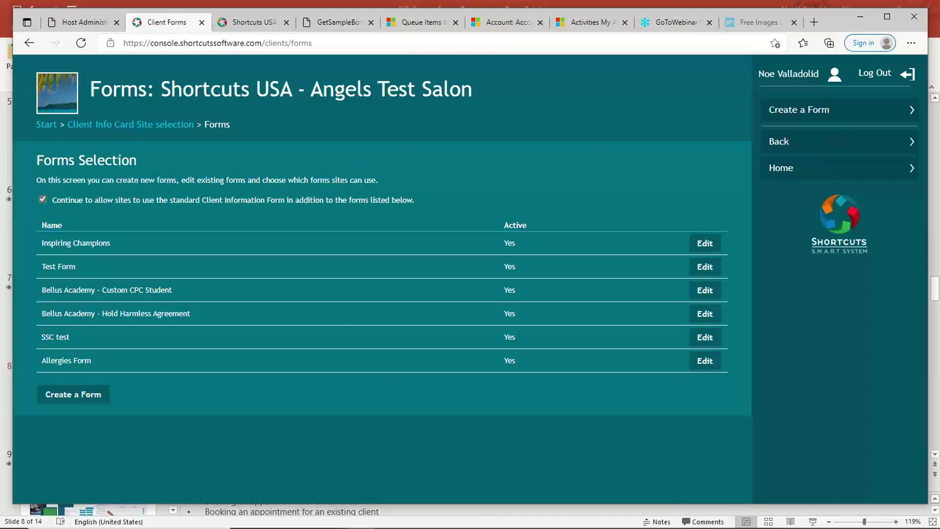
- Switch to CIC-Custom Forms-Basics.pptx in PowerPoint, start the slide show from the current Live Demo slide and advance to the Custom CIC slide
mouse_move(485, 526)
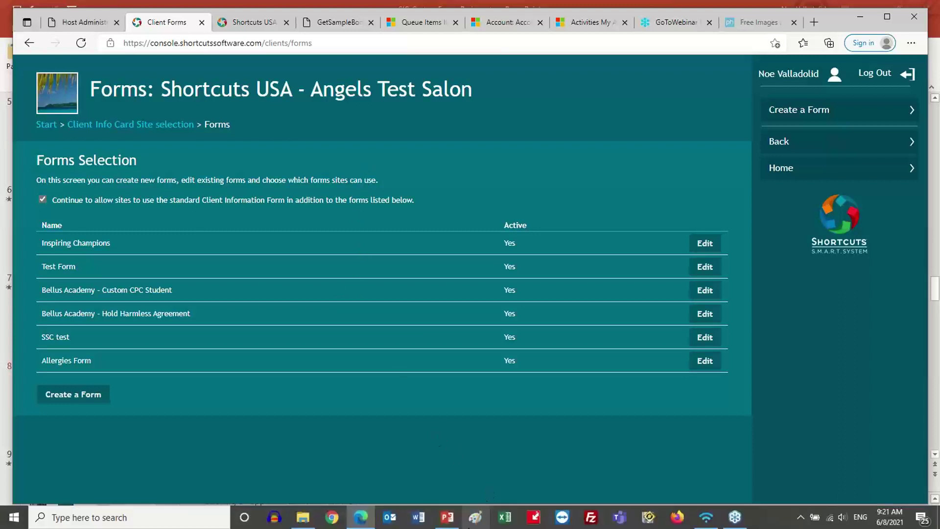
mouse_move(447, 519)
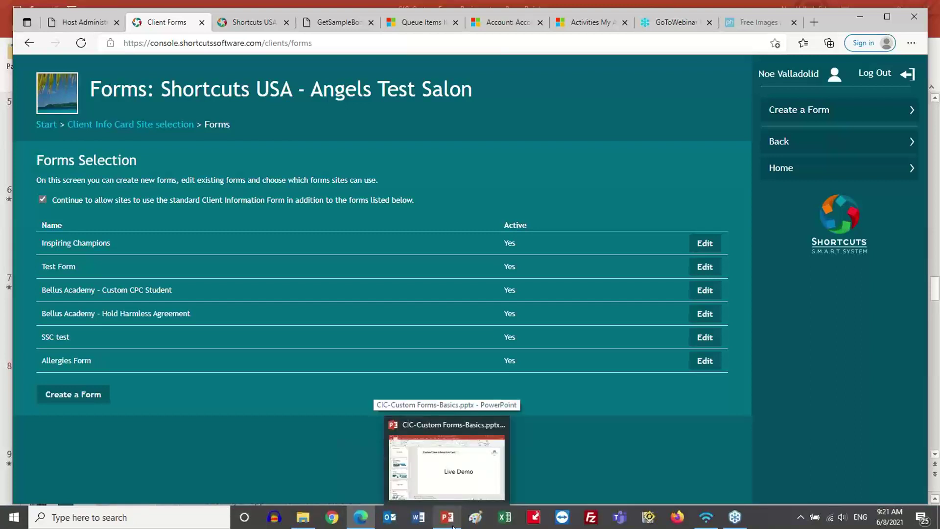
click(448, 519)
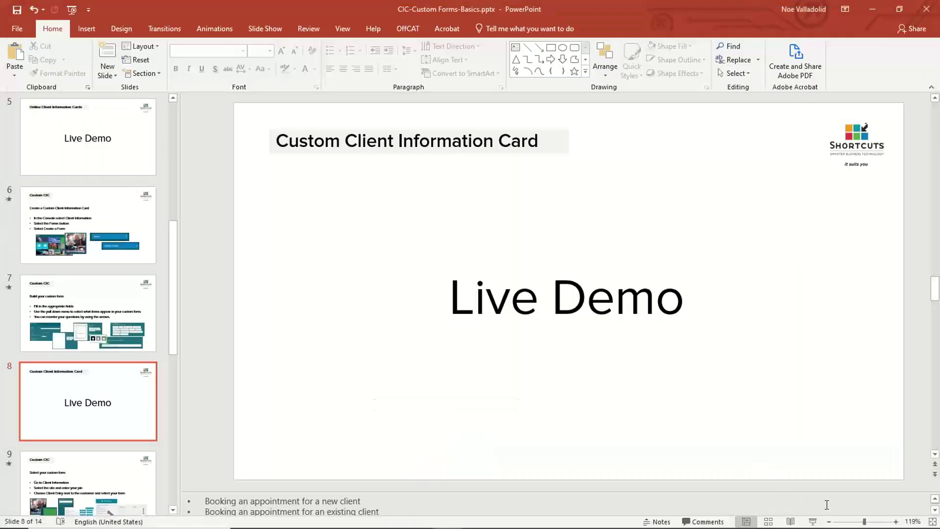
click(813, 521)
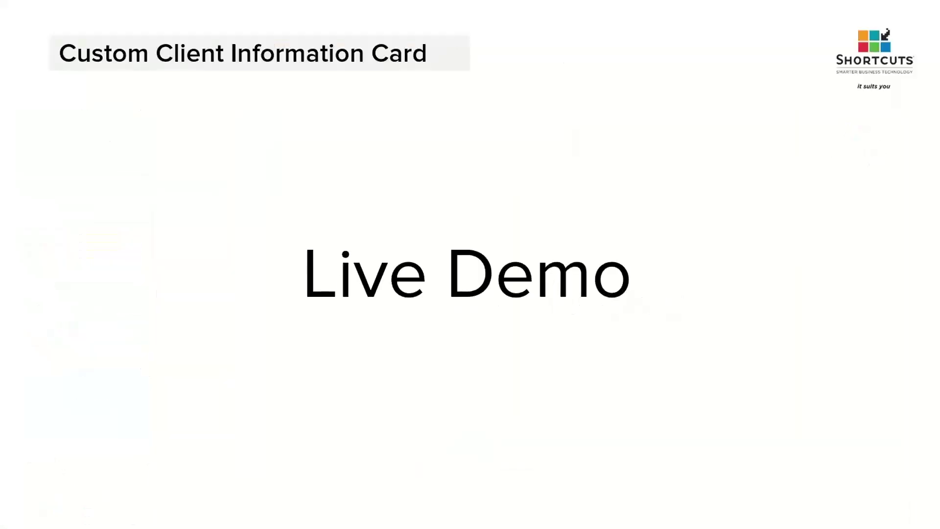
click(933, 304)
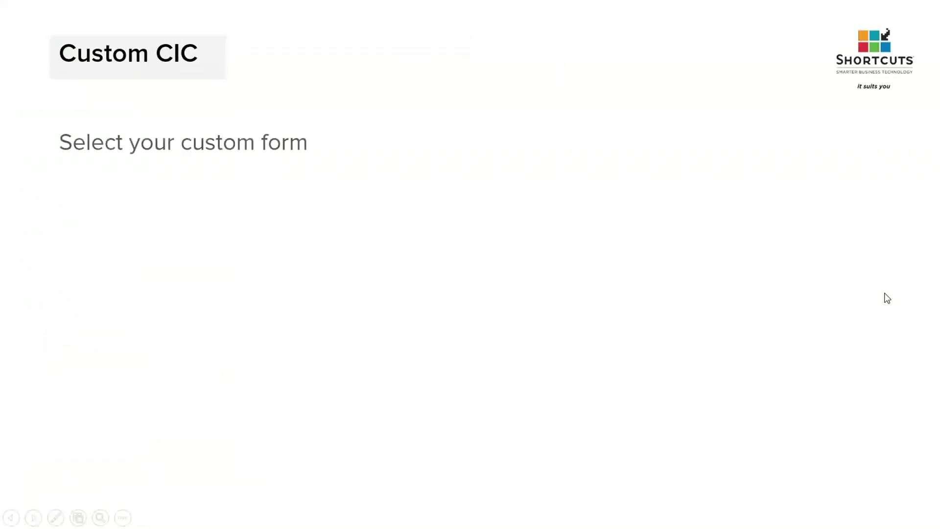